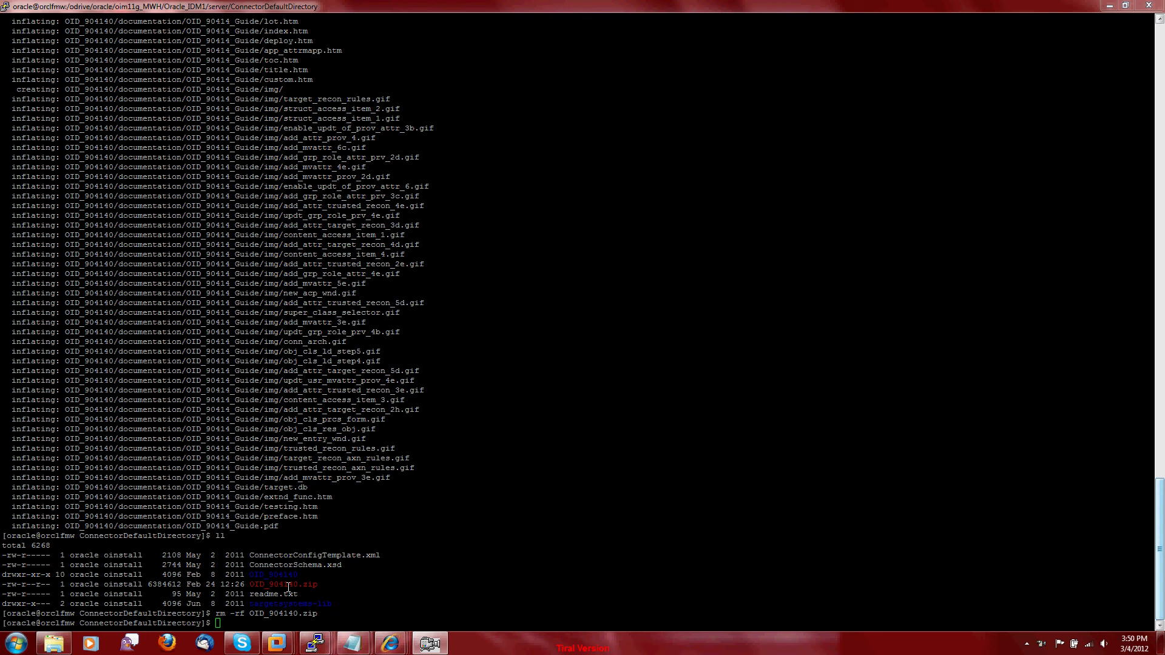
Run pwd and select the printed ConnectorDefaultDirectory path for copying
{"action": "double_click", "coordinate": [287, 587]}
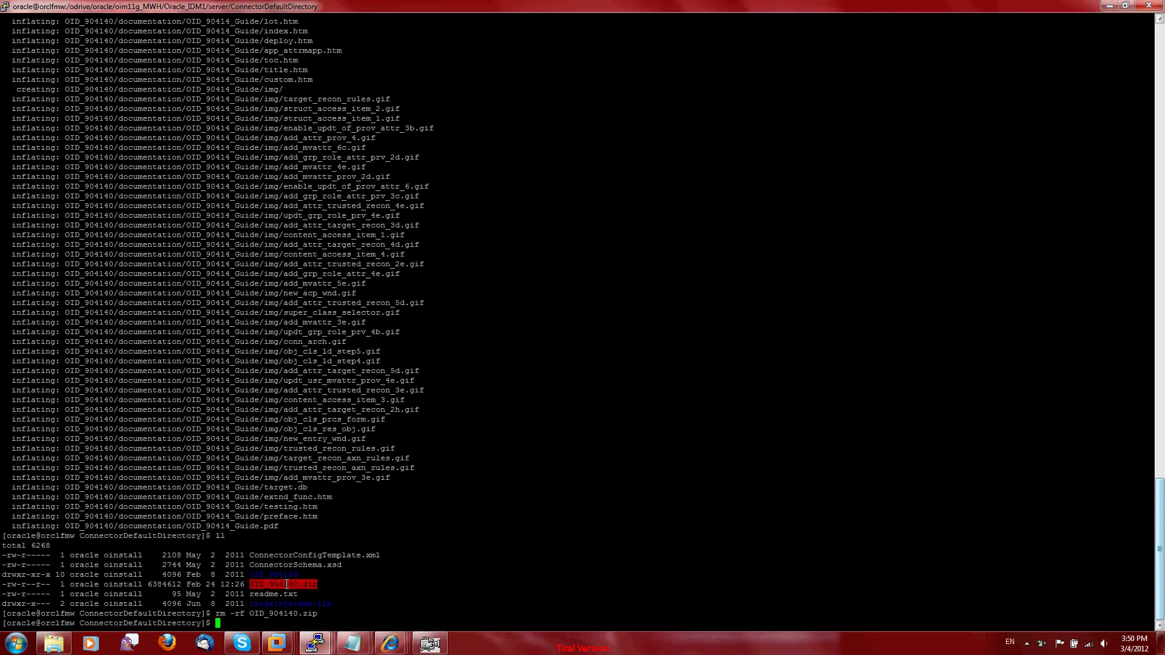
{"action": "left_click", "coordinate": [301, 522]}
{"action": "scroll", "coordinate": [237, 413], "scroll_direction": "up", "scroll_amount": 20}
{"action": "scroll", "coordinate": [237, 405], "scroll_direction": "down", "scroll_amount": 20}
{"action": "type", "text": "pwd"}
{"action": "key", "text": "Return"}
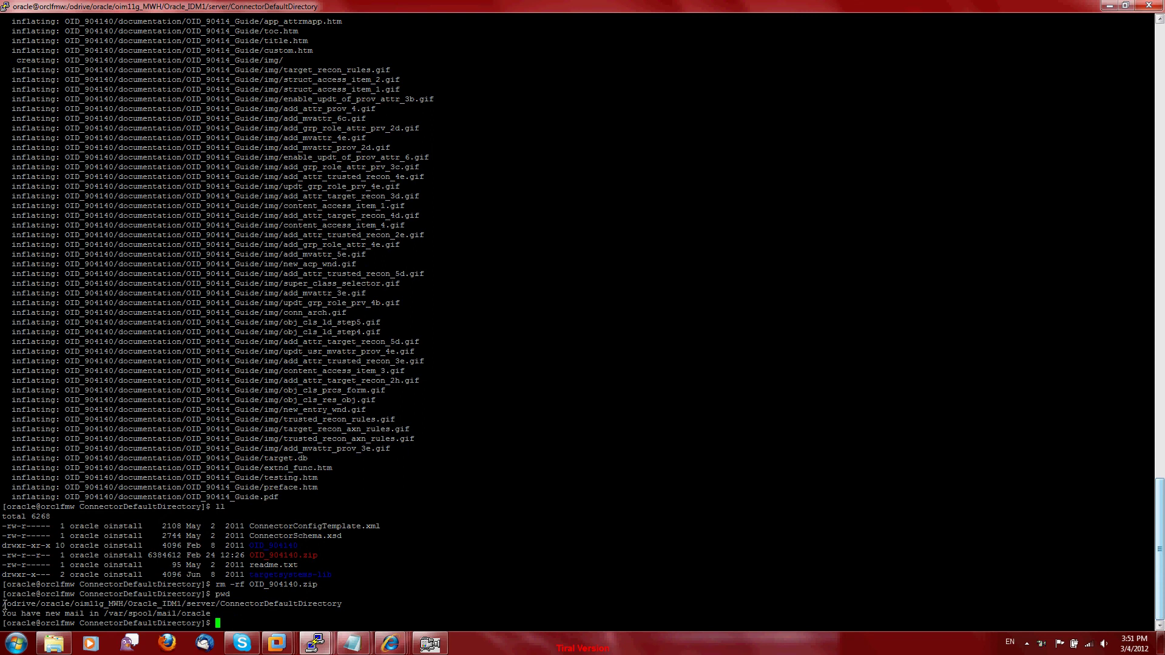
{"action": "left_click_drag", "start_coordinate": [221, 603], "coordinate": [151, 606]}
{"action": "triple_click", "coordinate": [268, 605]}
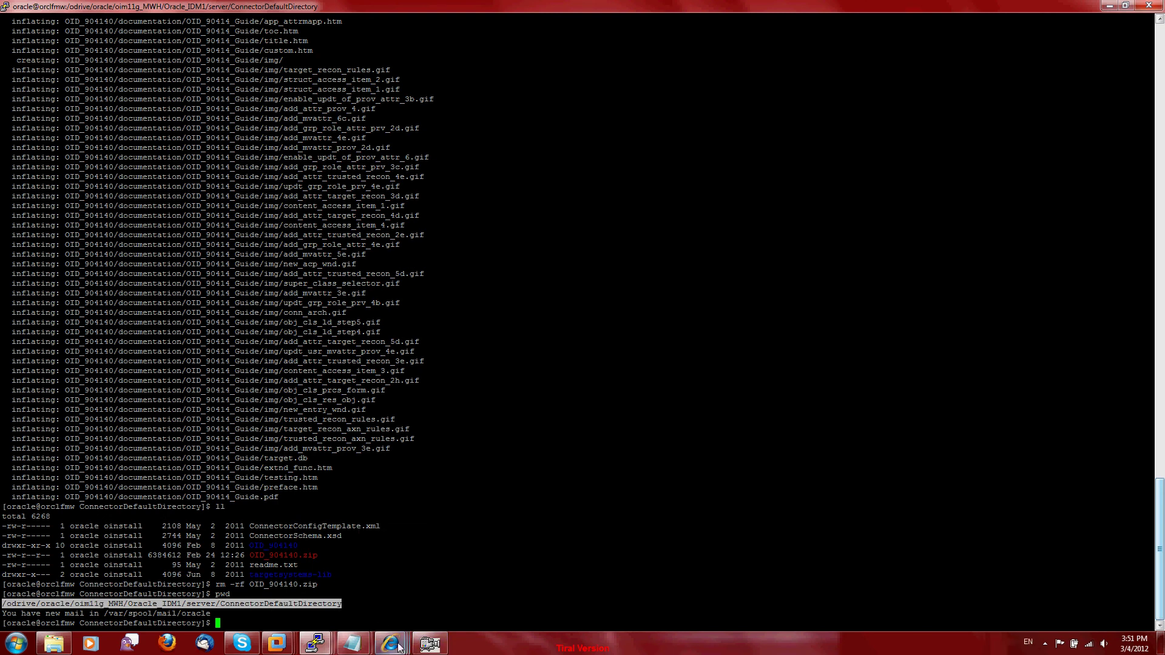
Log in to Identity Manager with the admin account and reach the Advanced Administration welcome page
{"action": "mouse_move", "coordinate": [390, 642]}
{"action": "left_click", "coordinate": [194, 577]}
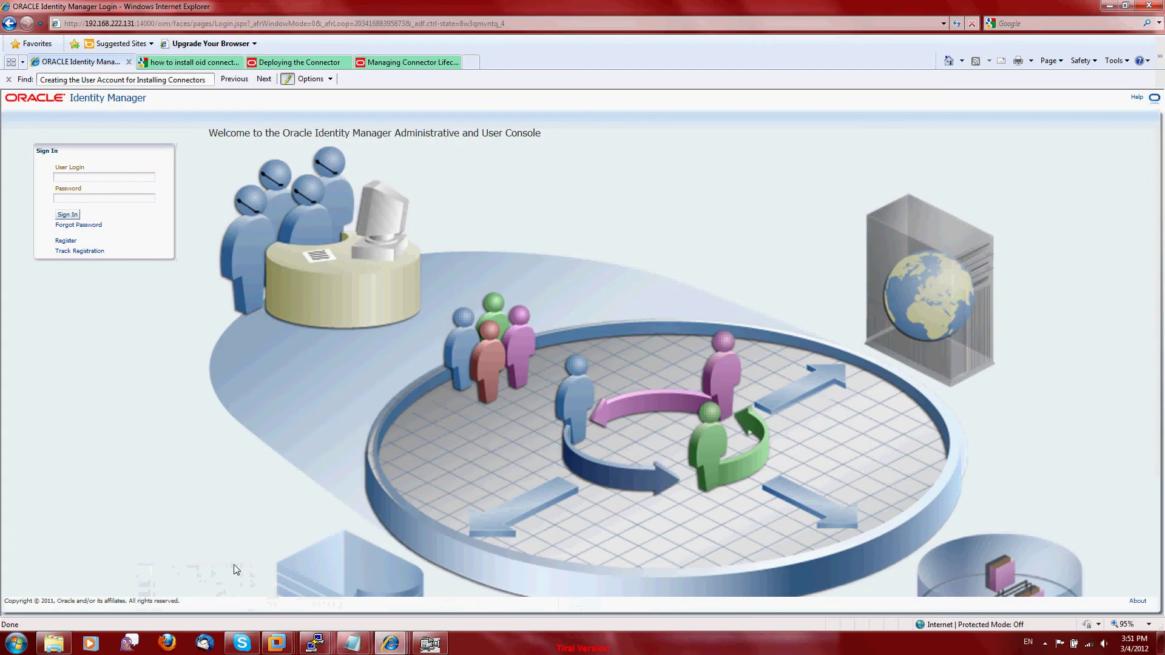
{"action": "left_click", "coordinate": [87, 178]}
{"action": "type", "text": "xelsysadm"}
{"action": "key", "text": "Return"}
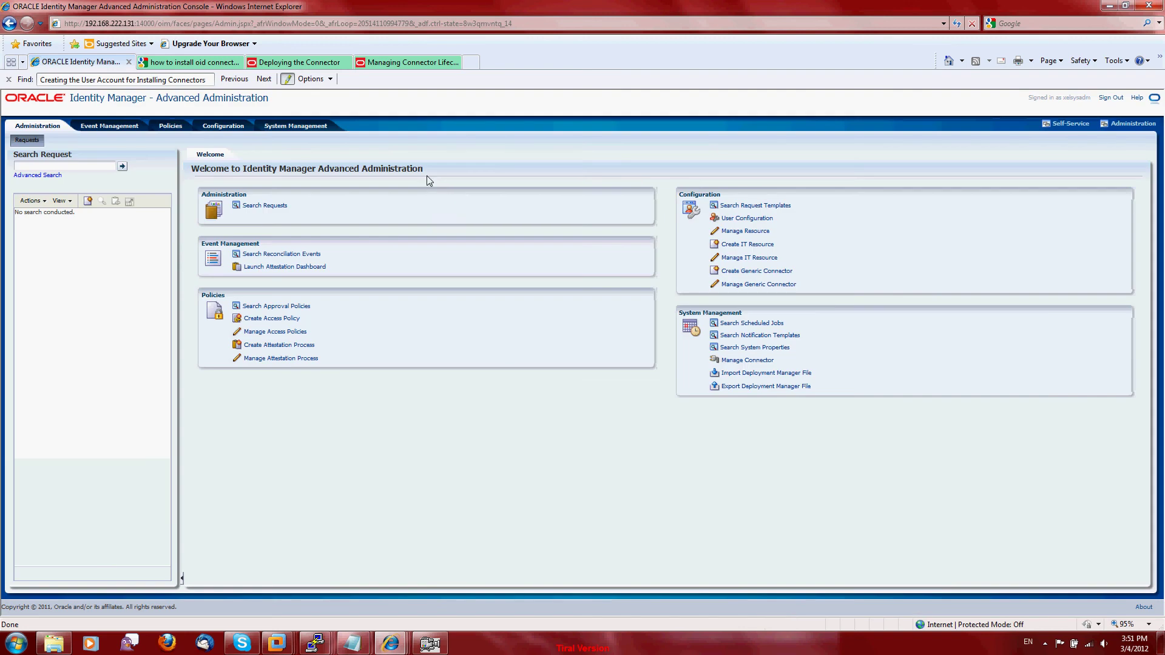
{"action": "left_click", "coordinate": [1131, 123]}
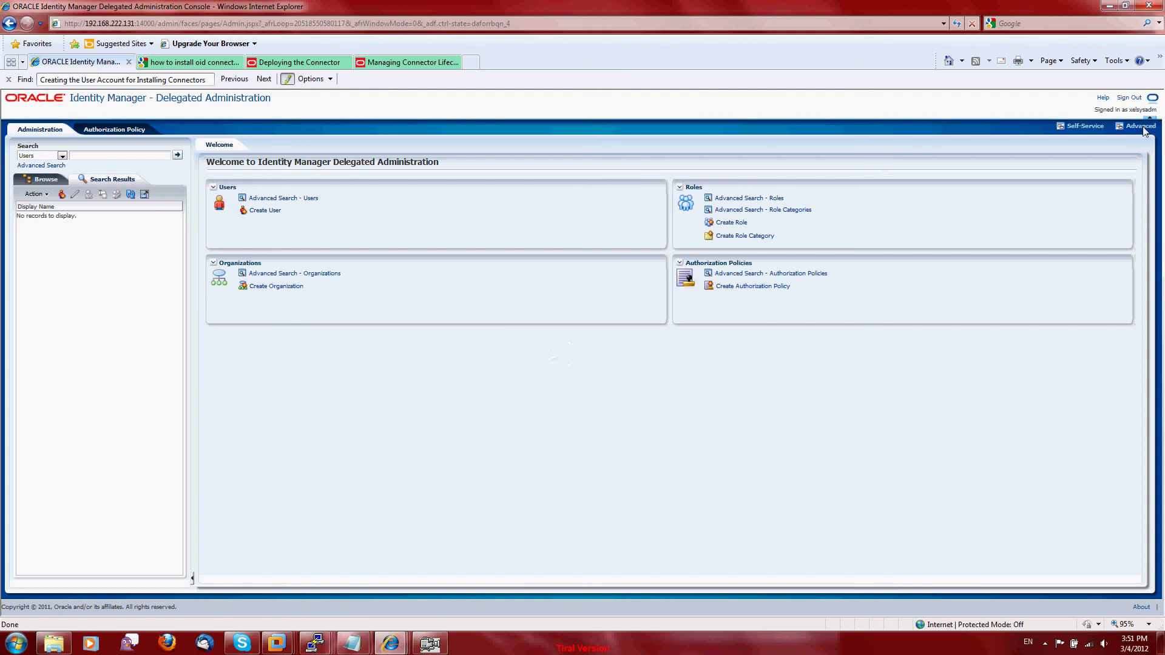
{"action": "left_click", "coordinate": [1141, 126]}
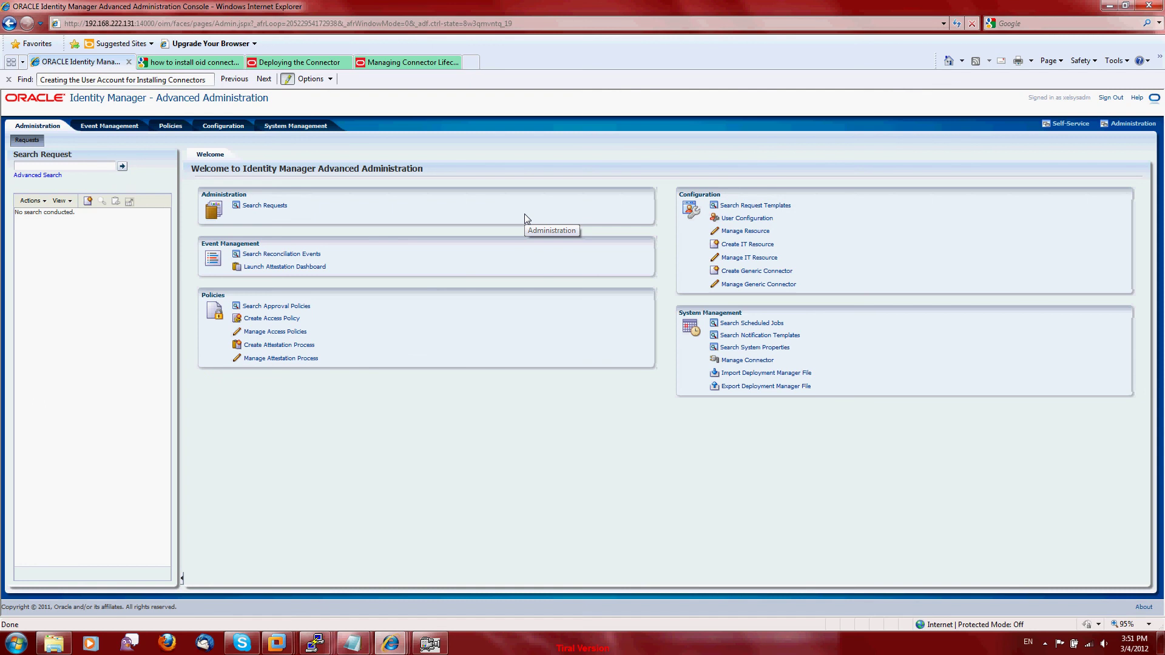
From Manage Connector, start an Install and drop down the Step 1 Connector List
{"action": "left_click", "coordinate": [738, 362]}
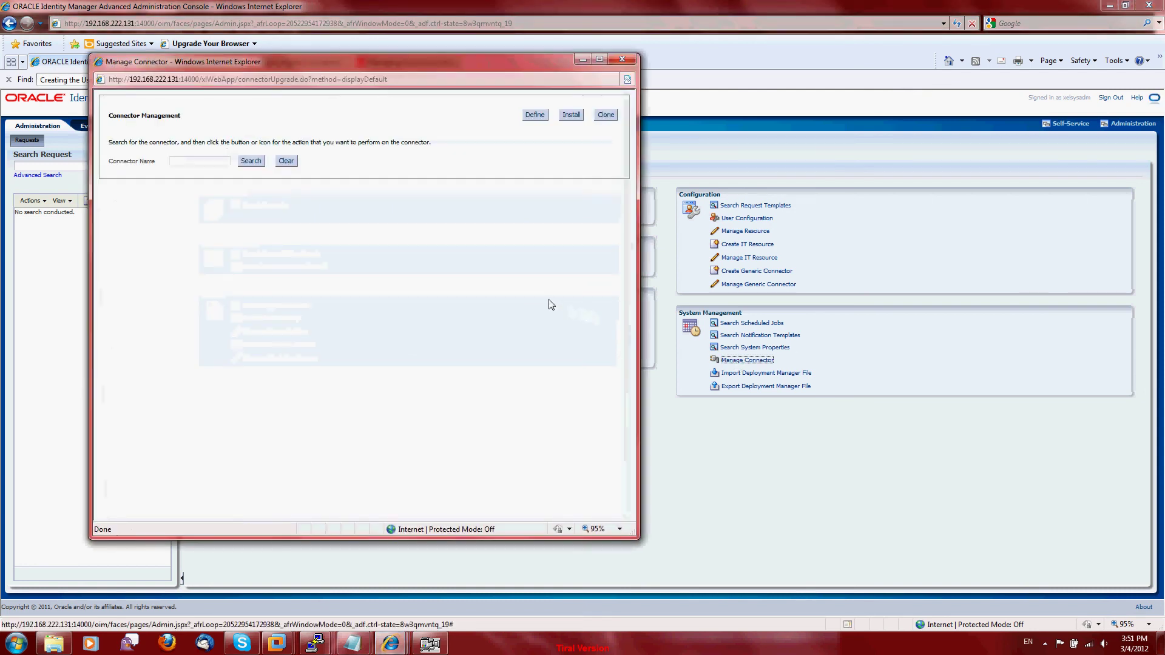
{"action": "left_click", "coordinate": [571, 115]}
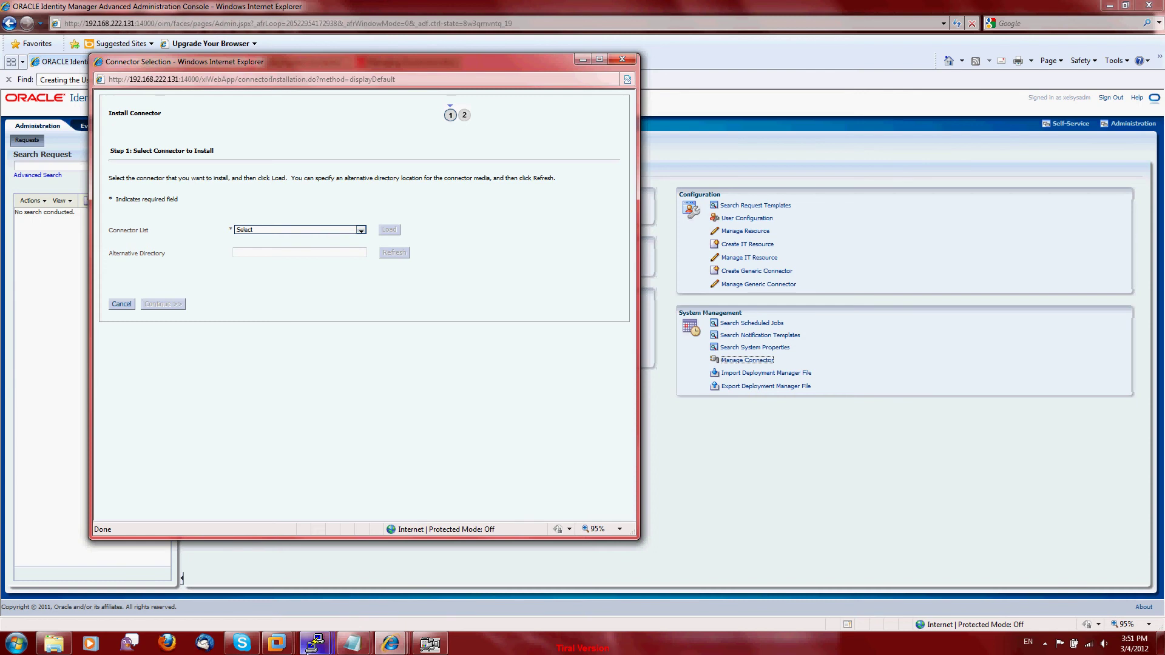
{"action": "mouse_move", "coordinate": [314, 645]}
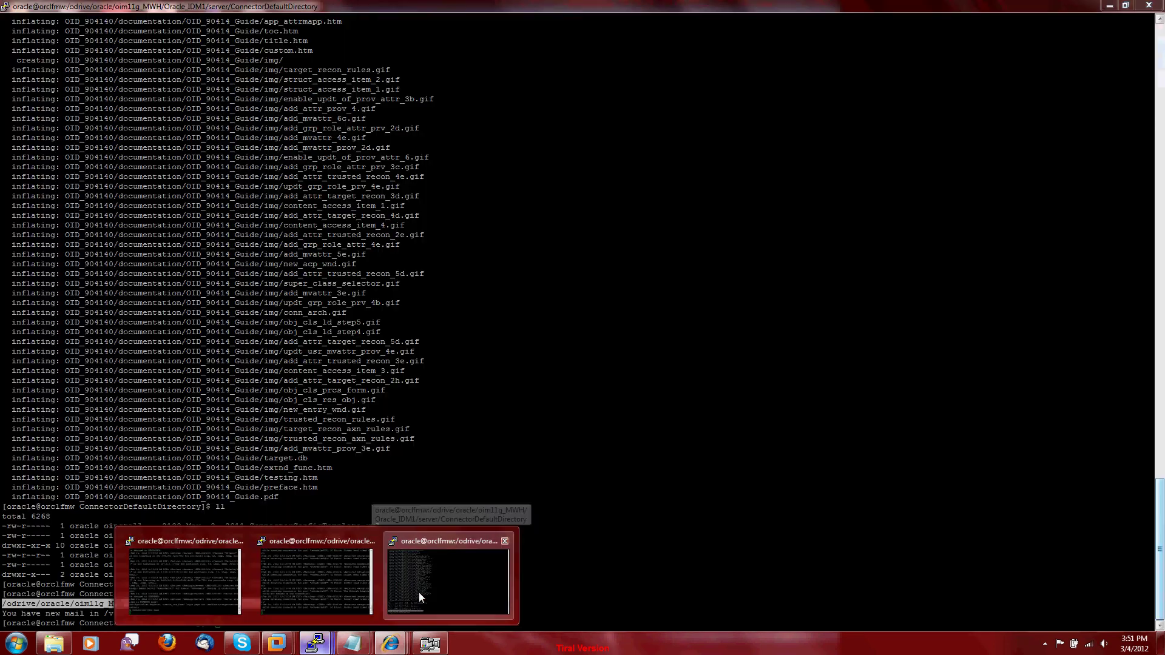
{"action": "left_click", "coordinate": [418, 593]}
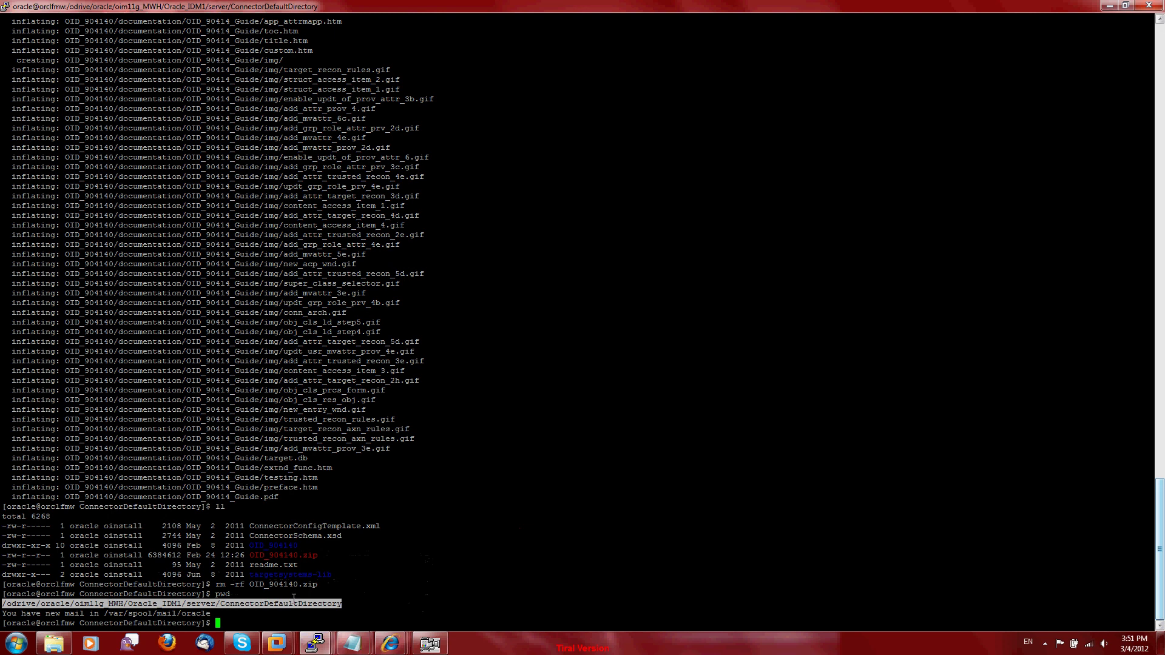
{"action": "mouse_move", "coordinate": [390, 643]}
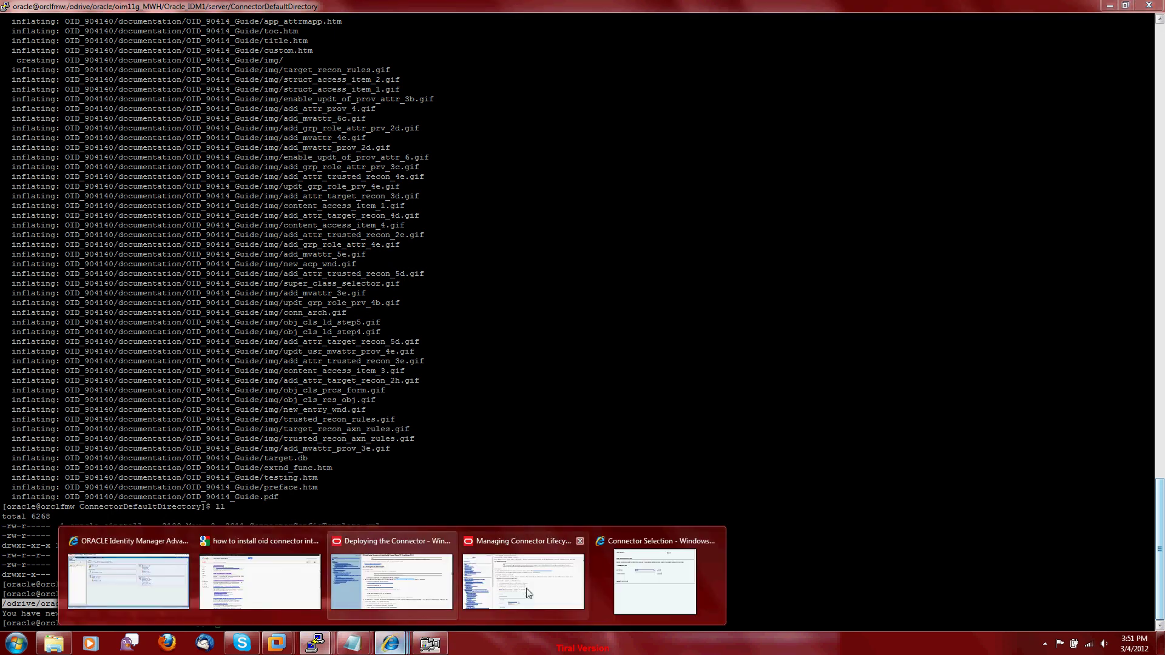
{"action": "left_click", "coordinate": [172, 572]}
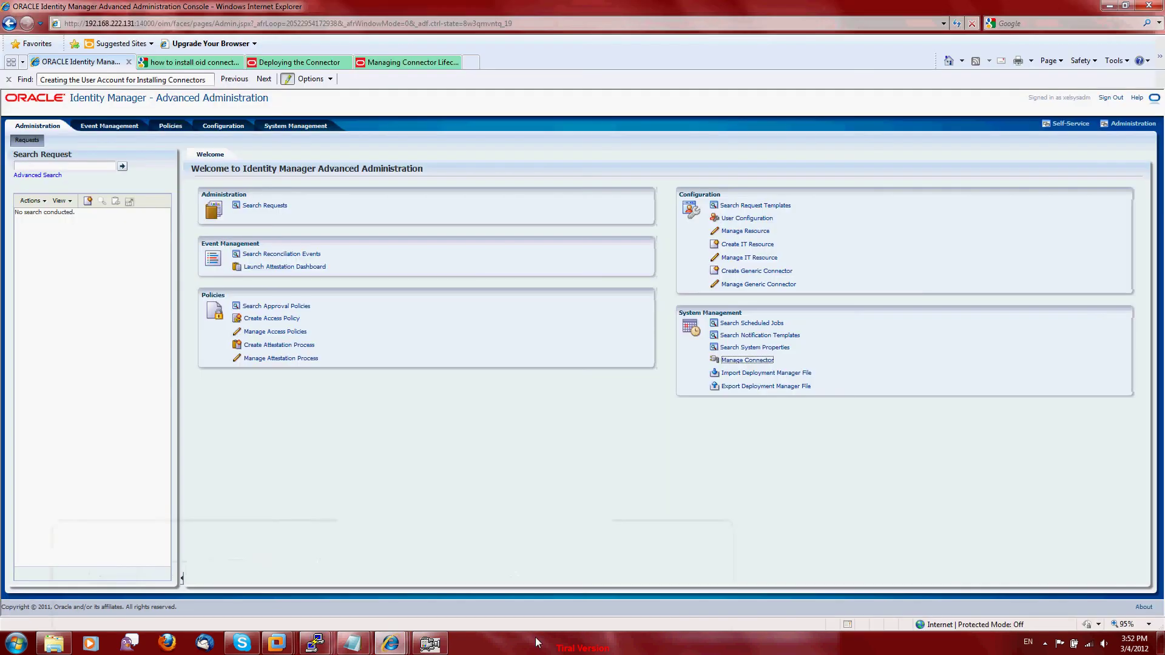
{"action": "mouse_move", "coordinate": [390, 643]}
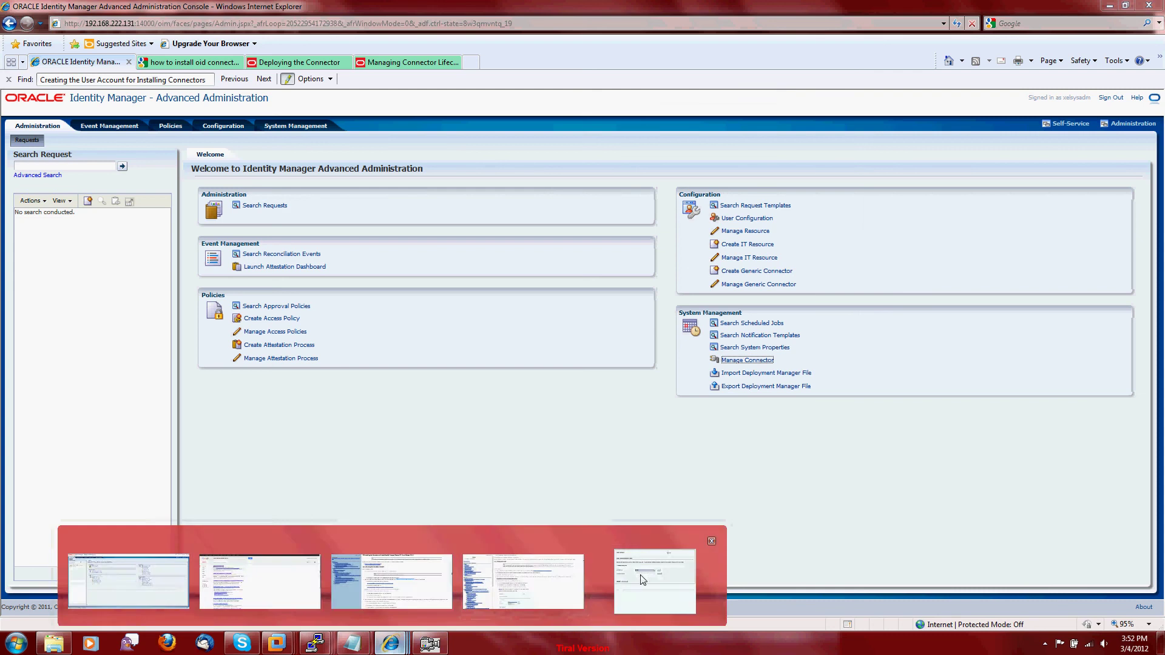
{"action": "left_click", "coordinate": [646, 582]}
{"action": "left_click", "coordinate": [359, 229]}
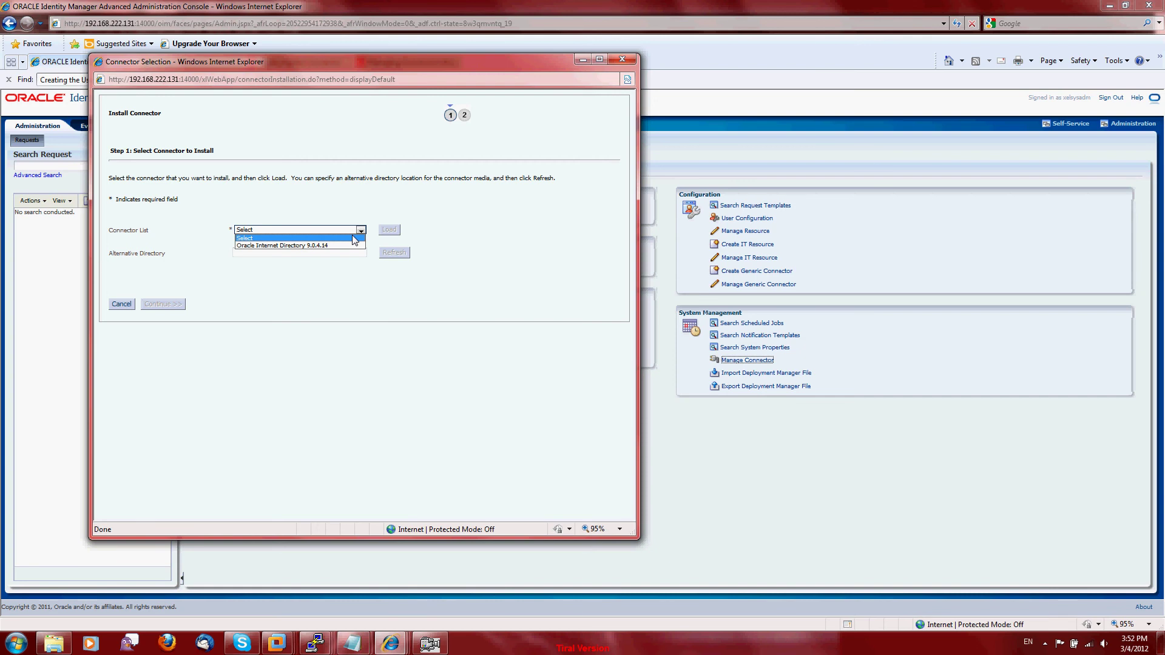
Load Oracle Internet Directory 9.0.4.14, confirm no prior installs or dependencies, and continue
{"action": "left_click", "coordinate": [359, 245]}
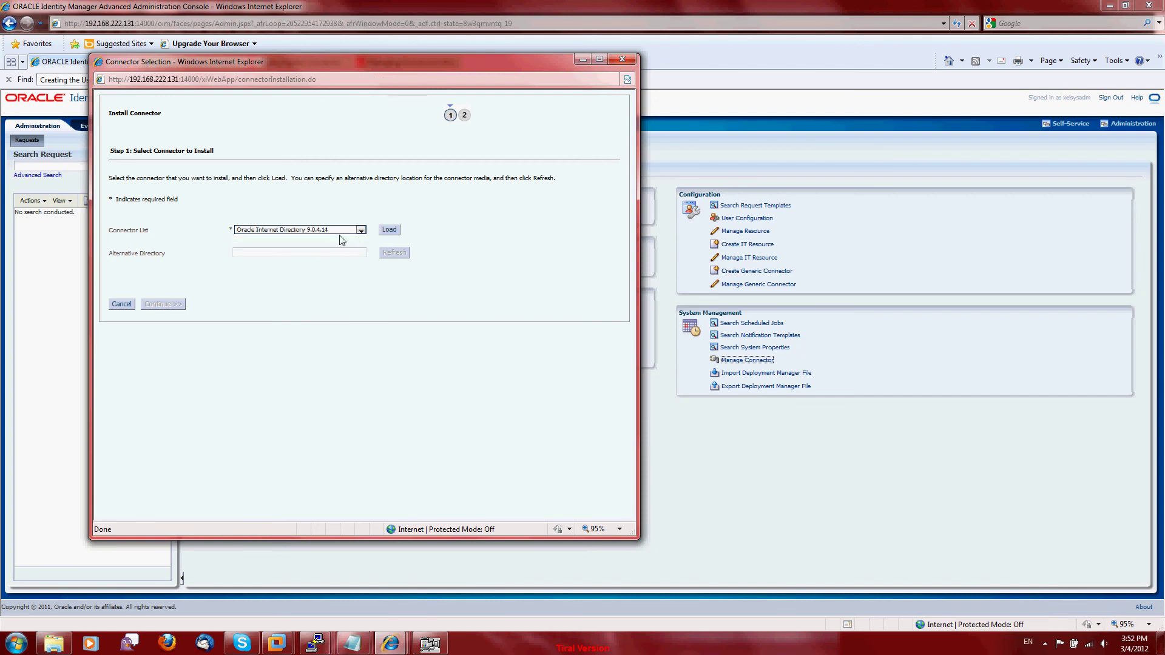
{"action": "left_click", "coordinate": [391, 230]}
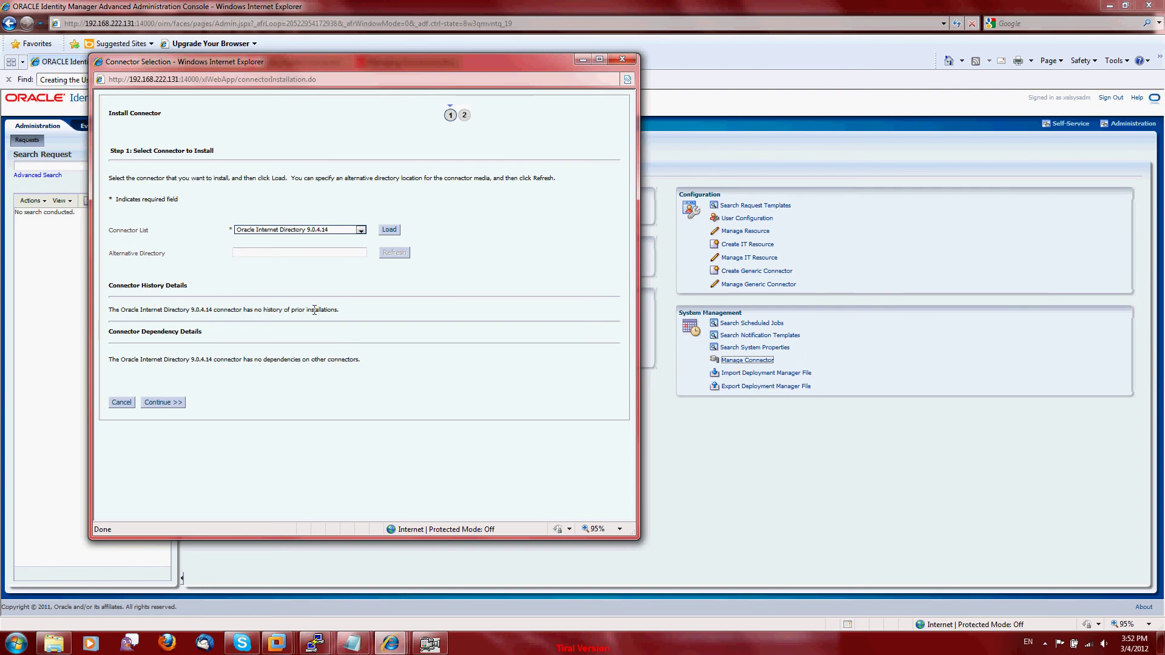
{"action": "left_click_drag", "start_coordinate": [336, 310], "coordinate": [281, 245]}
{"action": "left_click_drag", "start_coordinate": [263, 360], "coordinate": [349, 360]}
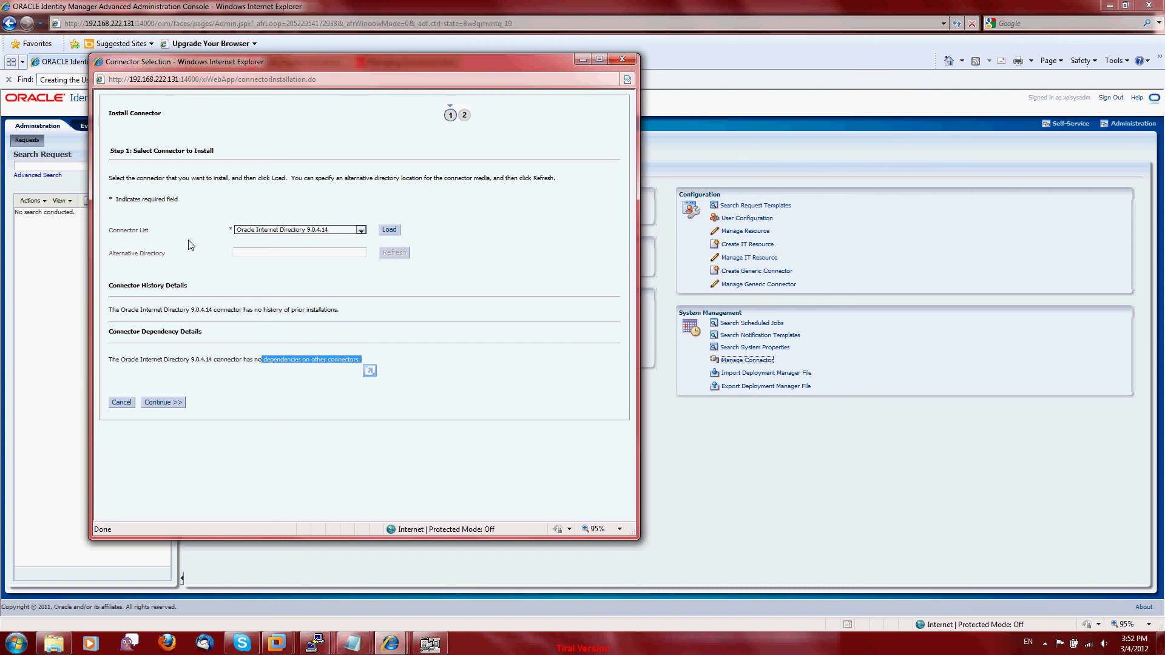
{"action": "left_click", "coordinate": [188, 262]}
{"action": "left_click", "coordinate": [170, 403]}
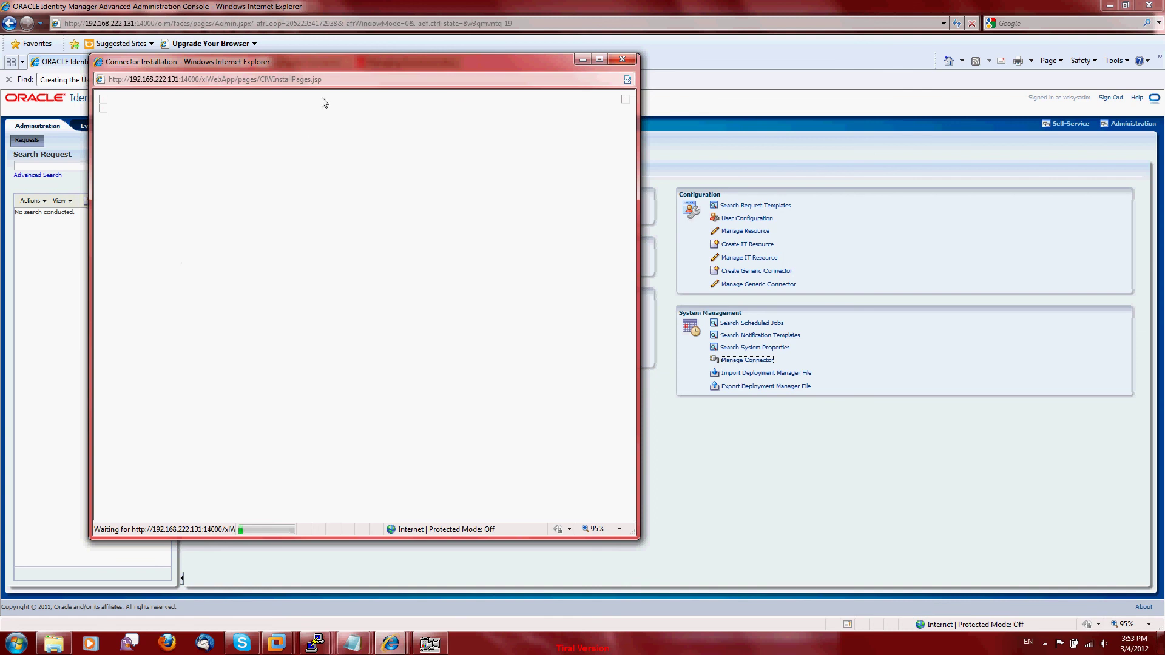
Wait until Step 2 Connector Installation shows Installation Status: Successful
{"action": "left_click_drag", "start_coordinate": [340, 60], "coordinate": [391, 67]}
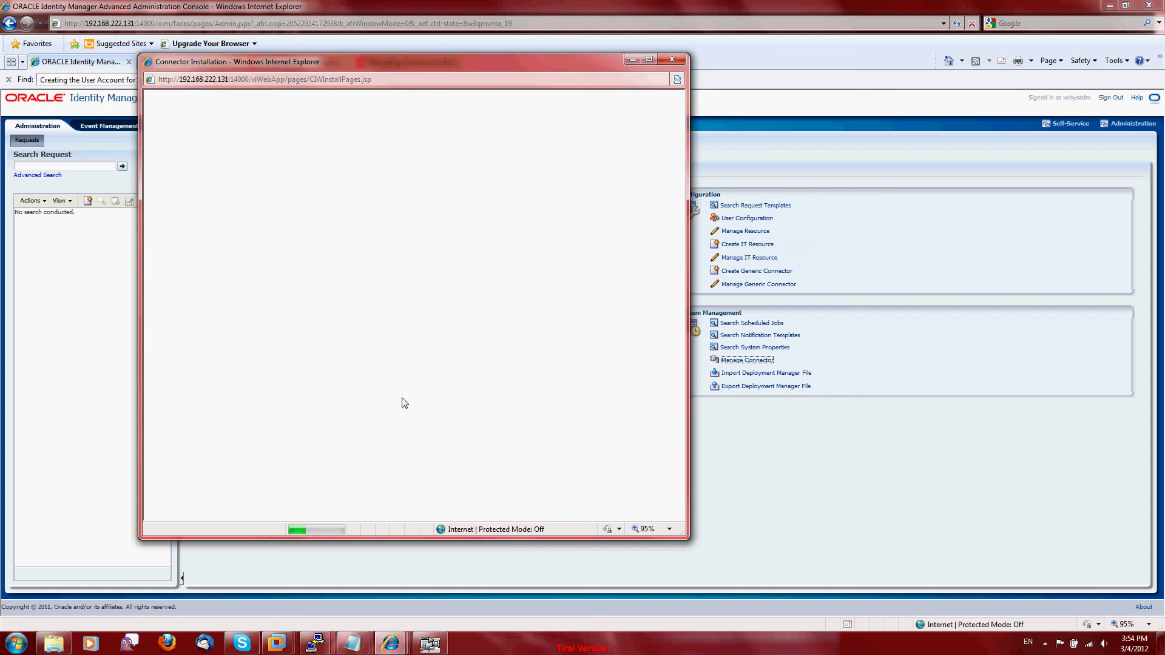
{"action": "left_click", "coordinate": [430, 643]}
{"action": "left_click", "coordinate": [491, 443]}
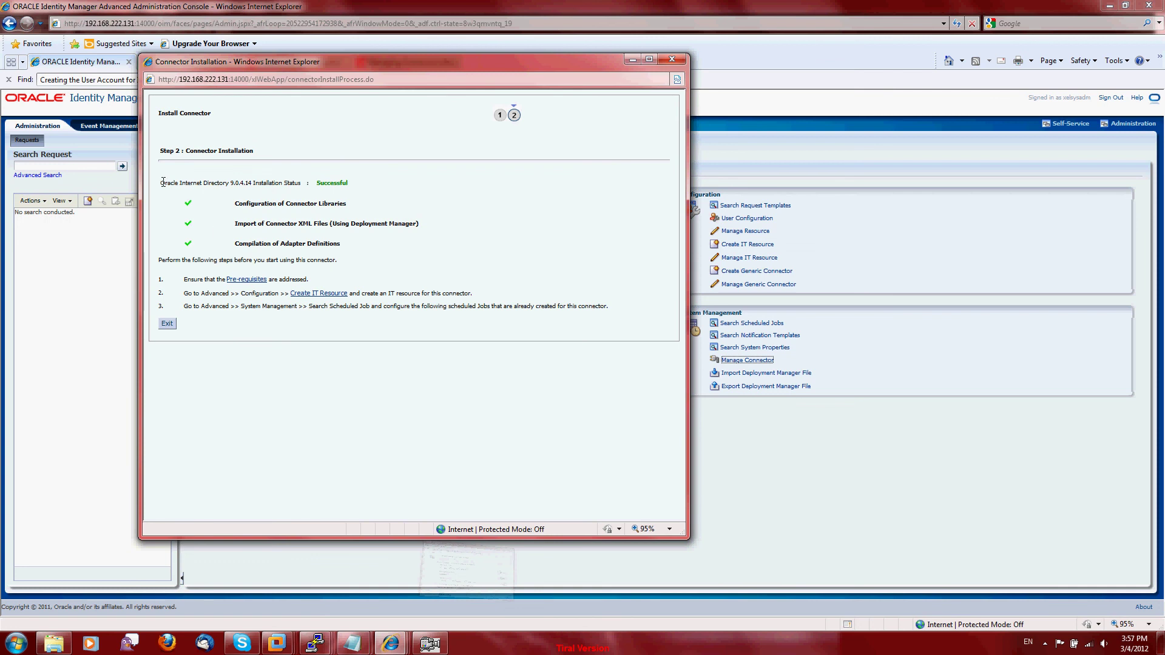
{"action": "left_click_drag", "start_coordinate": [162, 182], "coordinate": [304, 184]}
{"action": "left_click", "coordinate": [333, 434]}
{"action": "mouse_move", "coordinate": [432, 645]}
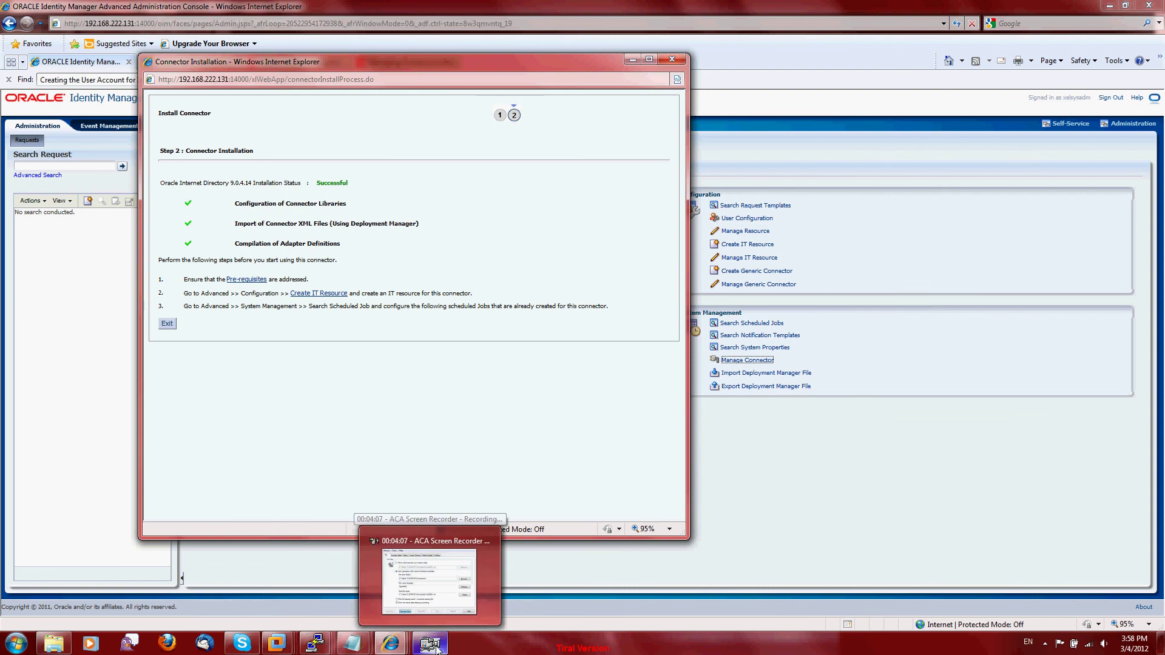
{"action": "left_click", "coordinate": [437, 607]}
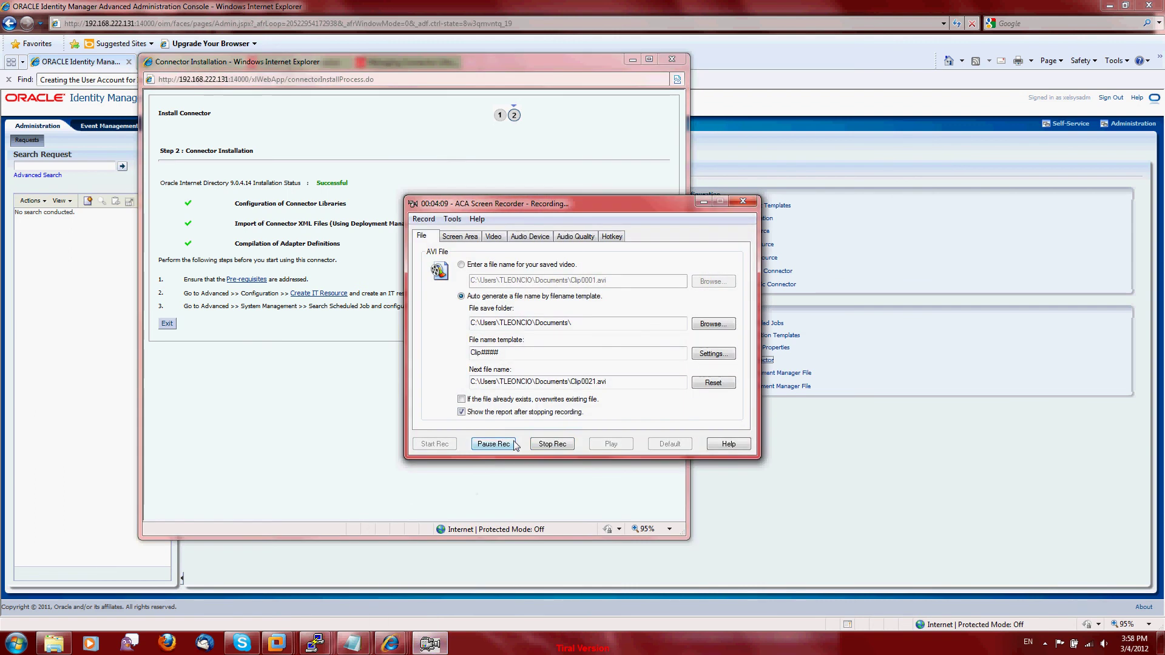